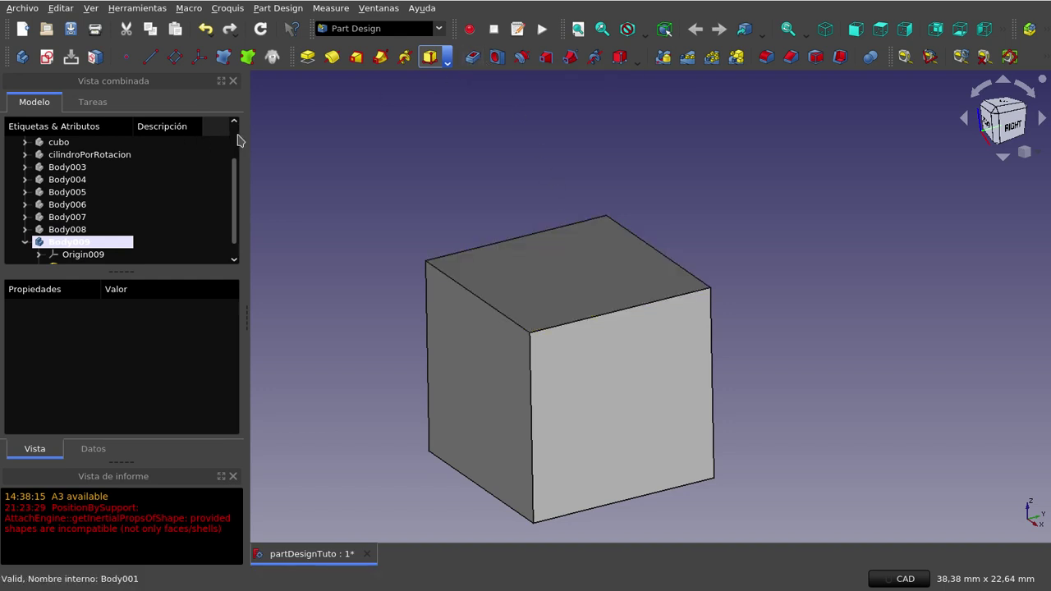
Attach a datum plane to the cube's top face in flat-face mode and select it.
{"action": "left_click", "coordinate": [592, 286]}
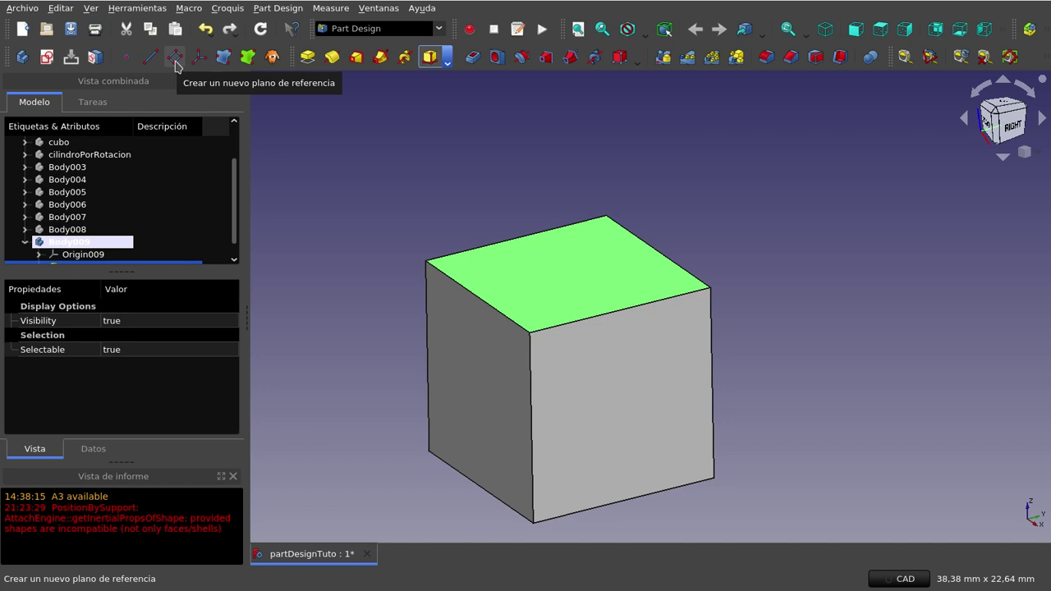
{"action": "left_click", "coordinate": [175, 57]}
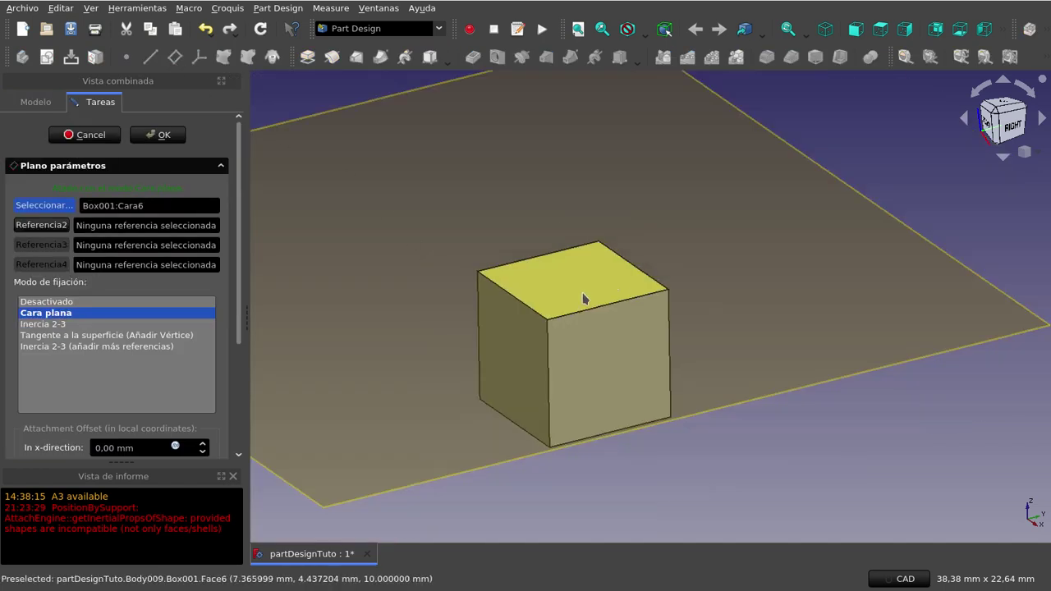
{"action": "scroll", "coordinate": [583, 298], "scroll_direction": "down", "scroll_amount": 4}
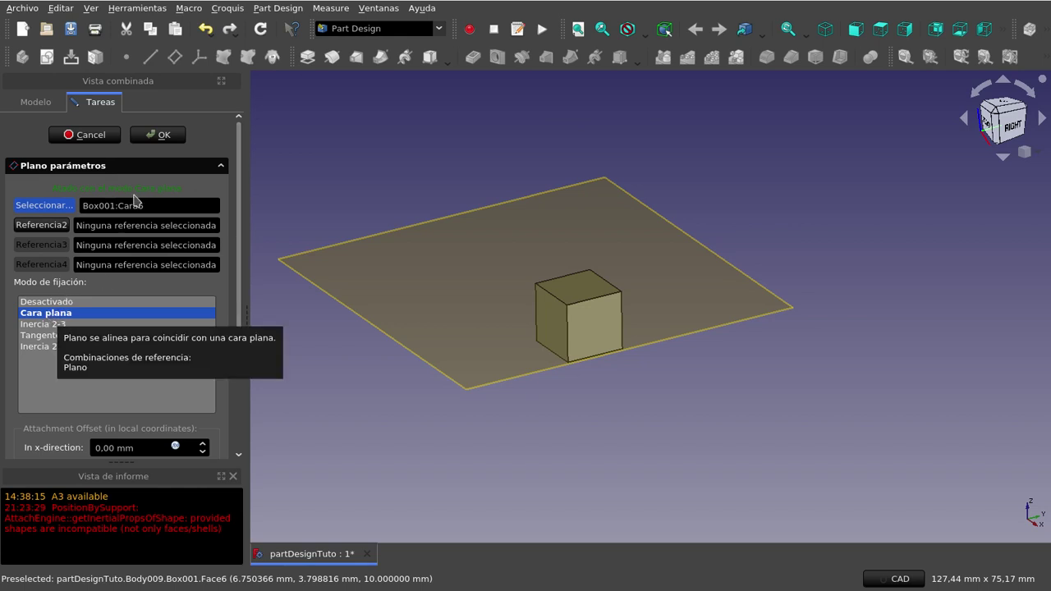
{"action": "left_click", "coordinate": [159, 136]}
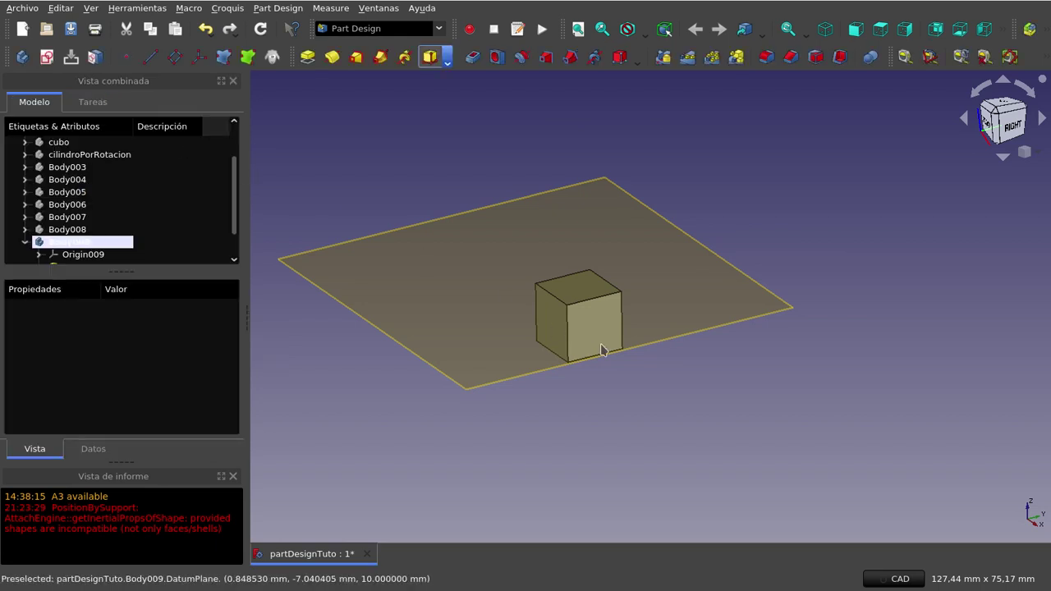
{"action": "scroll", "coordinate": [702, 356], "scroll_direction": "down", "scroll_amount": 2}
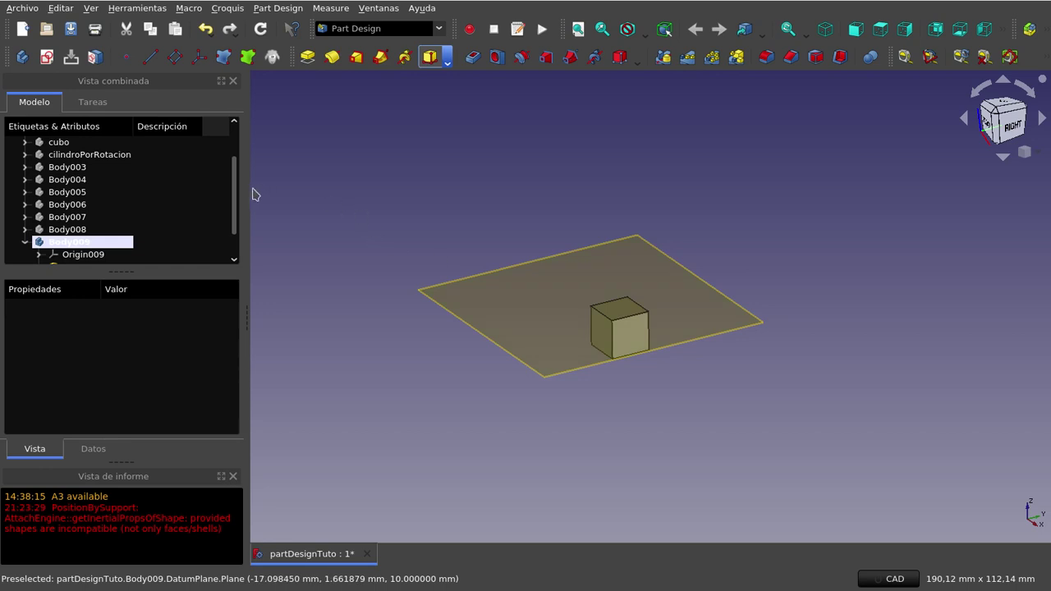
{"action": "scroll", "coordinate": [238, 213], "scroll_direction": "down", "scroll_amount": 1}
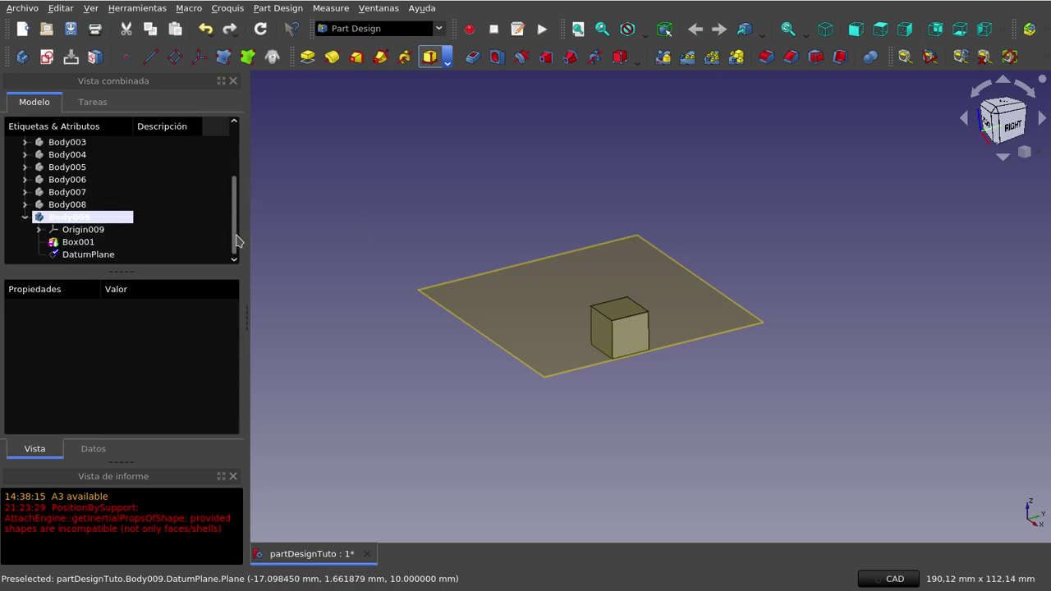
{"action": "left_click", "coordinate": [86, 256]}
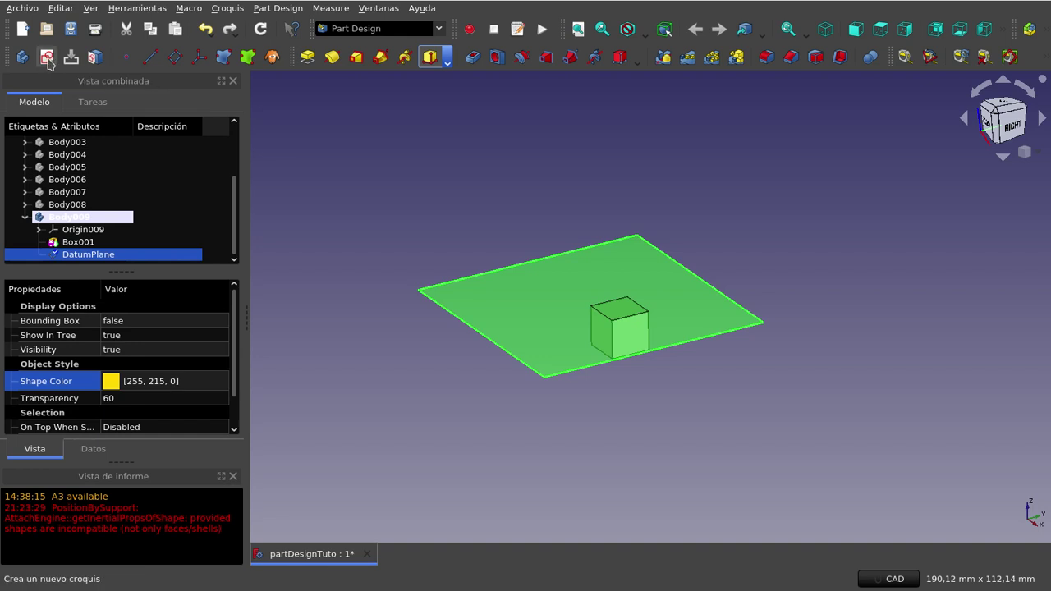
Start Sketch015 on the datum plane, hide the datum plane, and zoom in.
{"action": "left_click", "coordinate": [48, 64]}
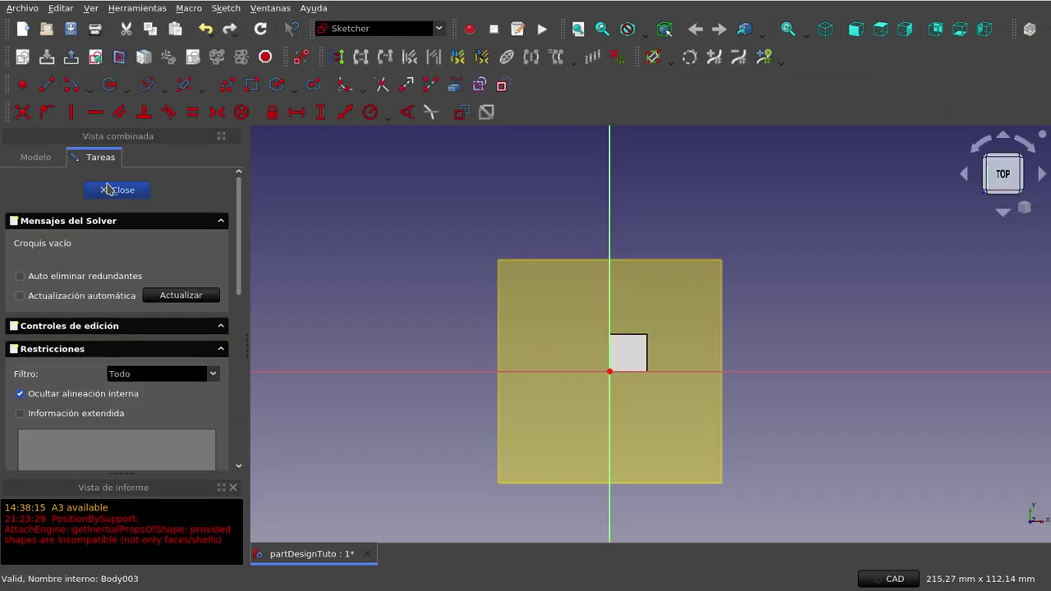
{"action": "left_click", "coordinate": [42, 158]}
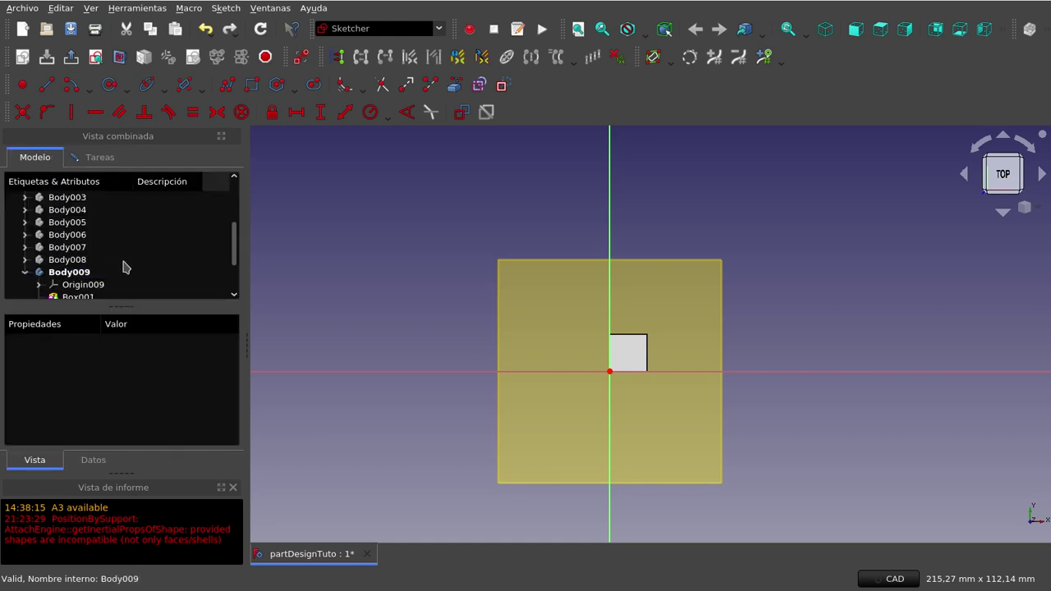
{"action": "scroll", "coordinate": [123, 265], "scroll_direction": "down", "scroll_amount": 1}
{"action": "left_click", "coordinate": [102, 275]}
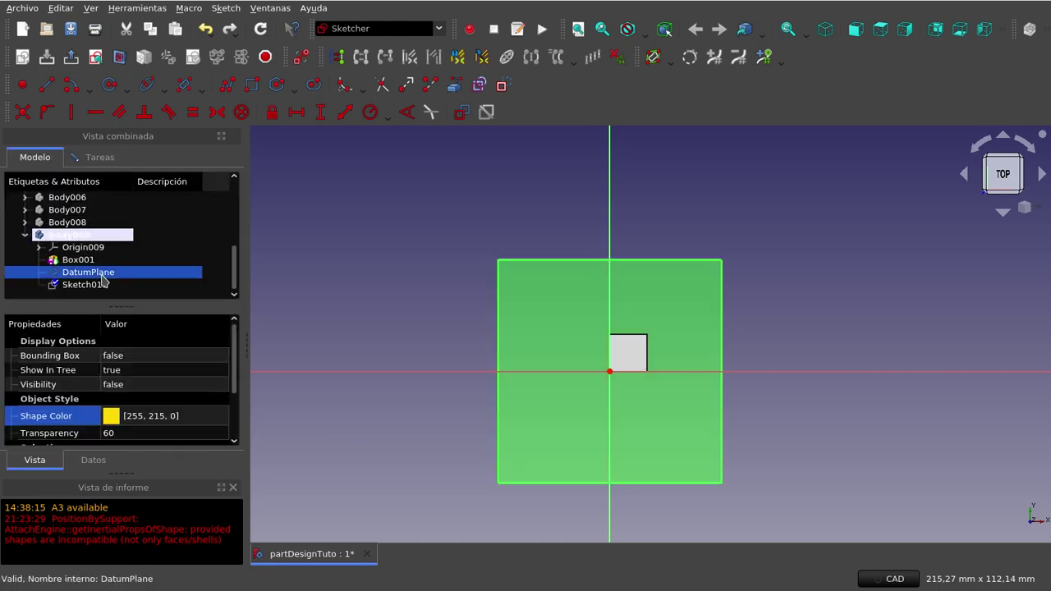
{"action": "key", "text": "space"}
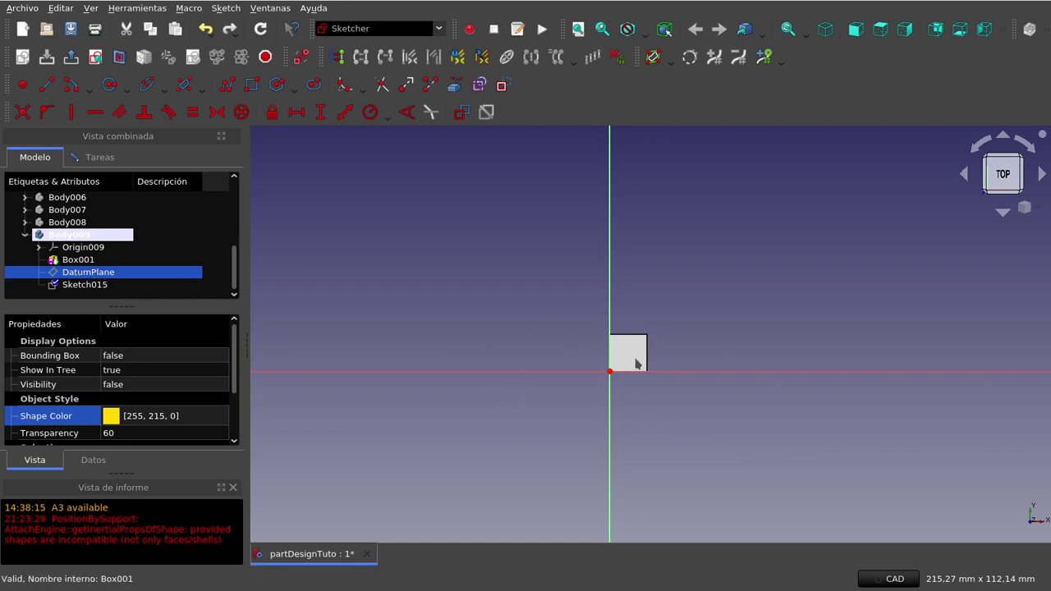
{"action": "scroll", "coordinate": [638, 364], "scroll_direction": "up", "scroll_amount": 6}
{"action": "scroll", "coordinate": [639, 364], "scroll_direction": "up", "scroll_amount": 2}
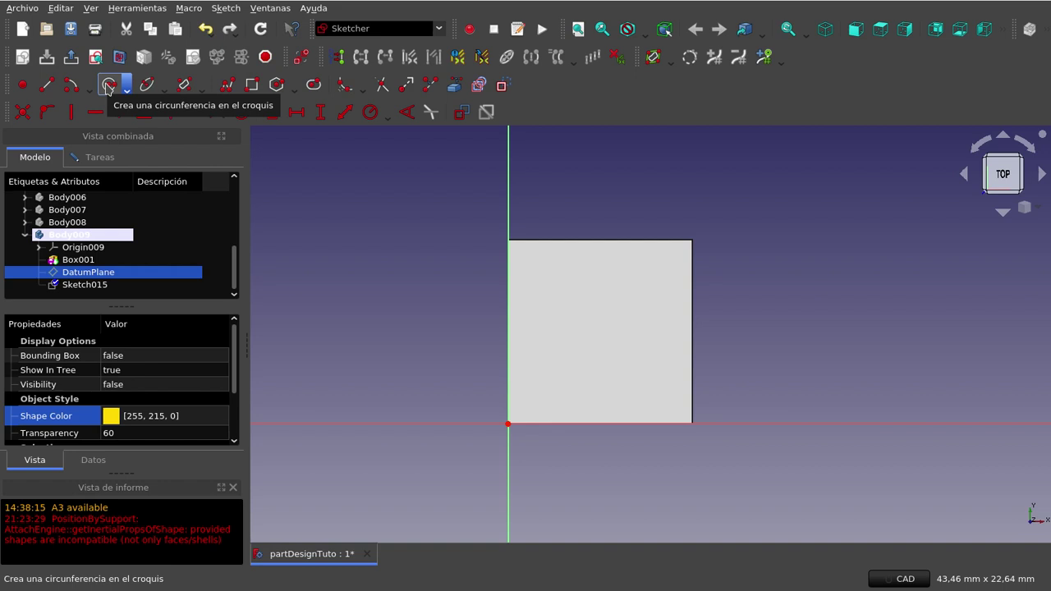
Draw a circle centred inside the cube's square outline in Sketch015.
{"action": "left_click", "coordinate": [107, 85]}
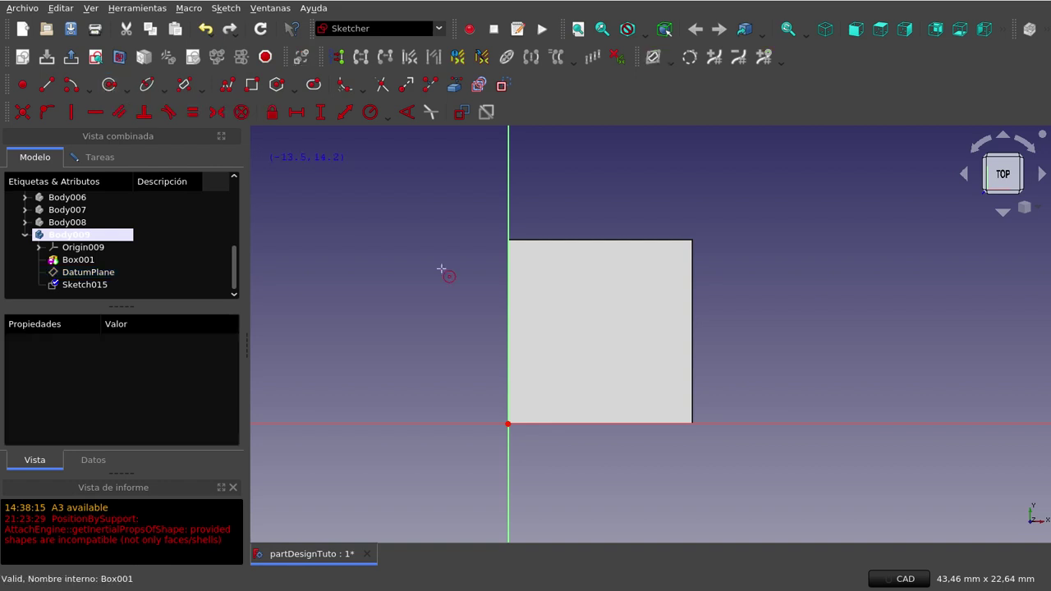
{"action": "left_click", "coordinate": [592, 332]}
{"action": "left_click", "coordinate": [651, 319]}
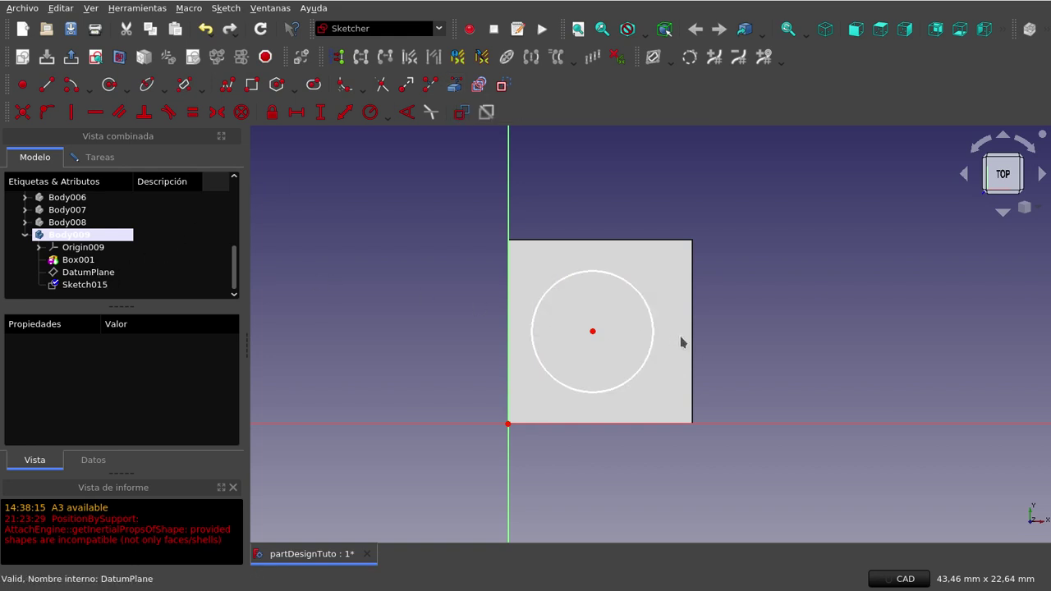
Link the square's right edge as external geometry and move the circle up and left.
{"action": "left_click", "coordinate": [457, 88]}
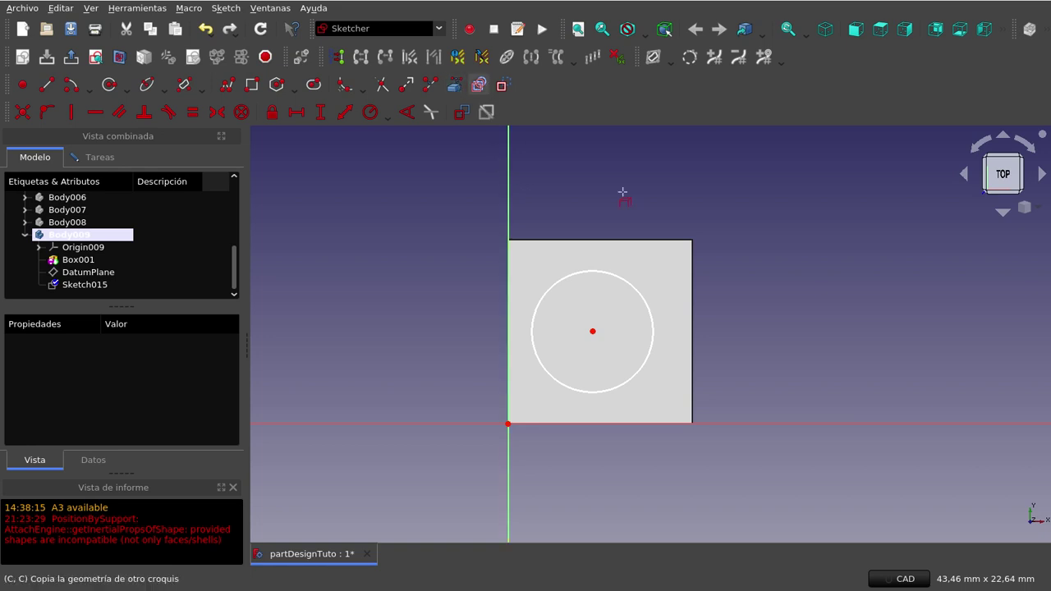
{"action": "left_click", "coordinate": [692, 322]}
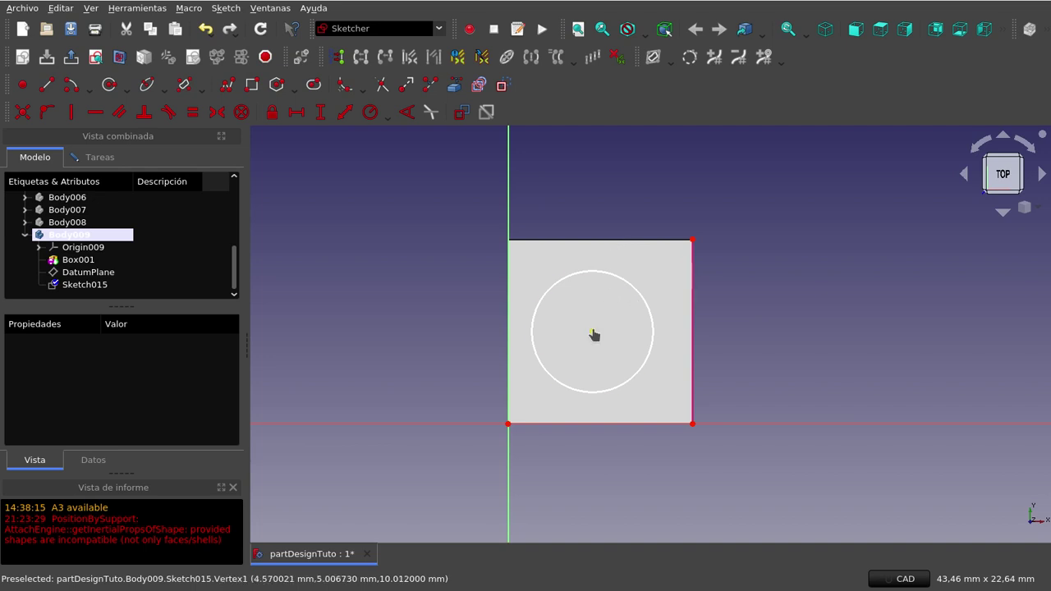
{"action": "left_click_drag", "start_coordinate": [593, 334], "coordinate": [597, 304]}
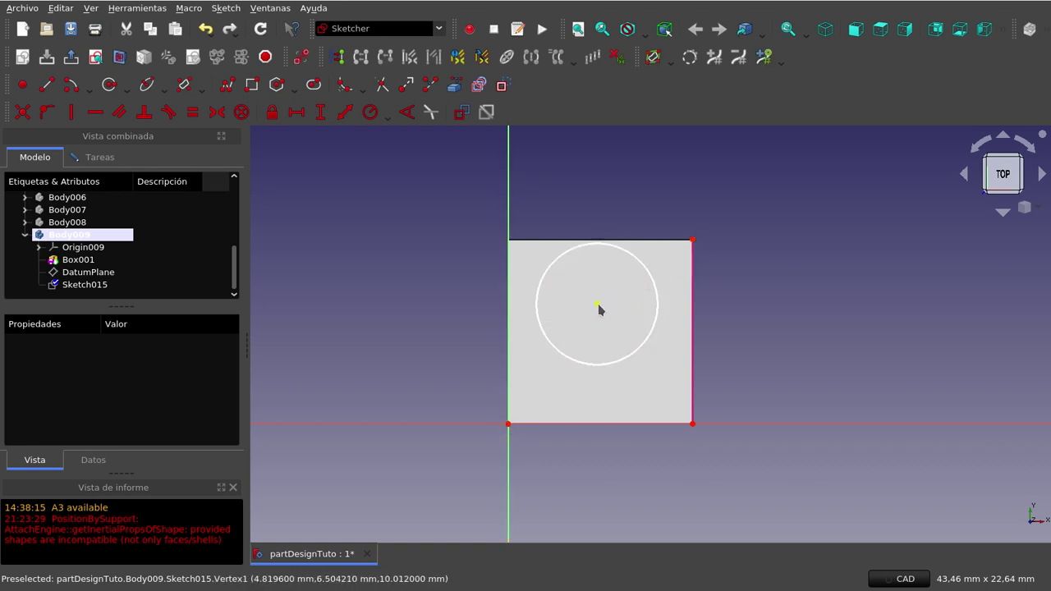
{"action": "left_click_drag", "start_coordinate": [598, 305], "coordinate": [578, 310]}
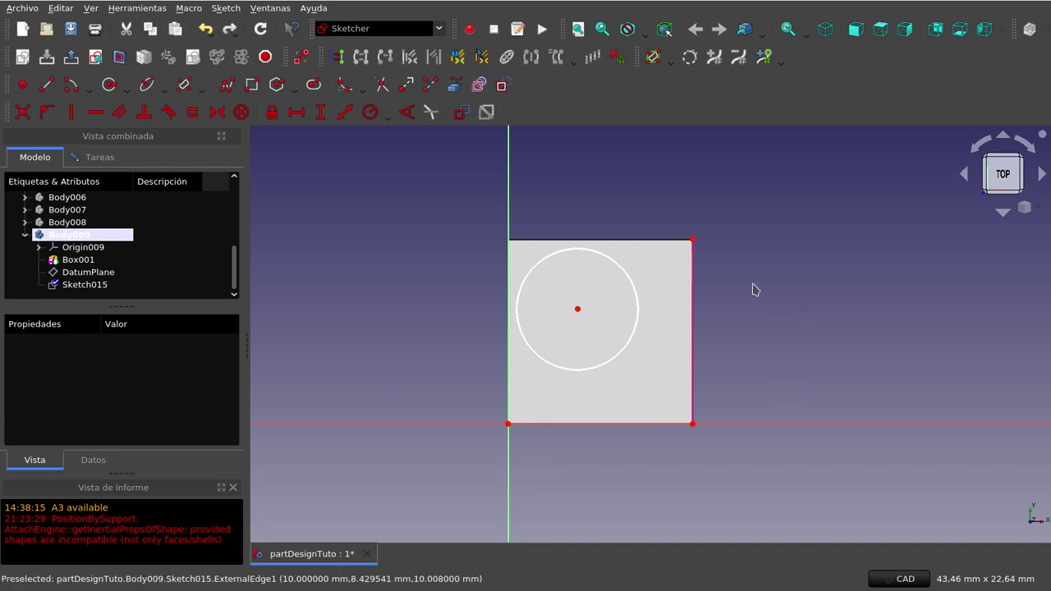
Constrain the circle centre symmetric between the top-right corner and origin, then shrink the circle.
{"action": "left_click", "coordinate": [692, 240]}
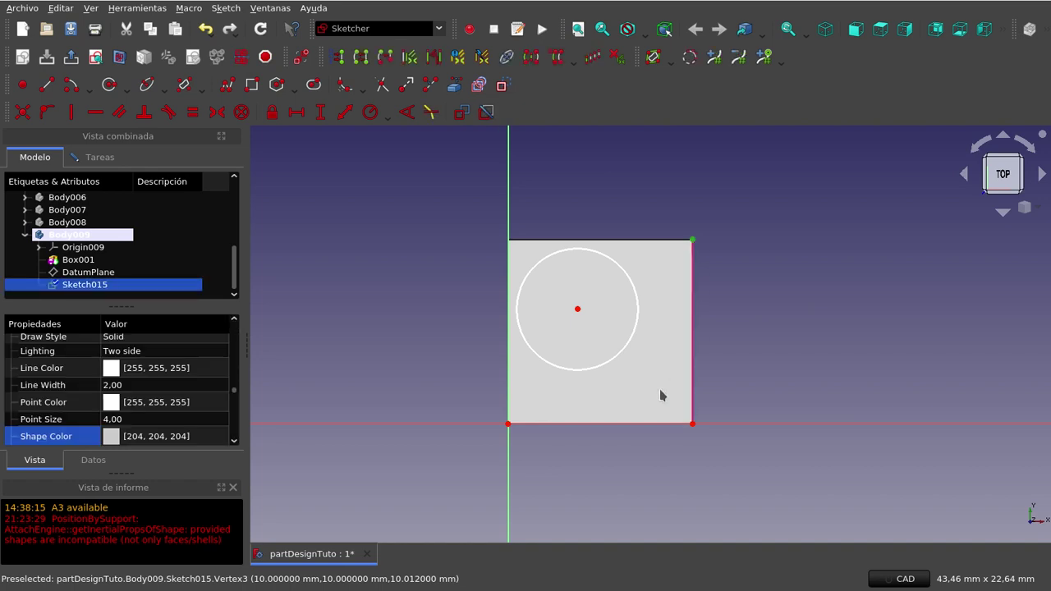
{"action": "left_click", "coordinate": [508, 424]}
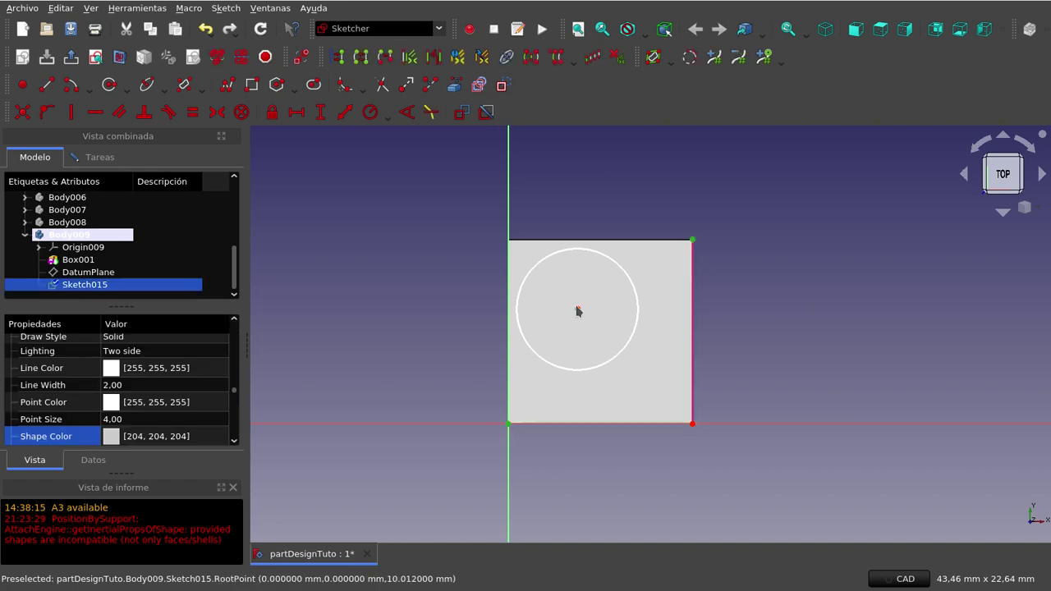
{"action": "left_click", "coordinate": [578, 310]}
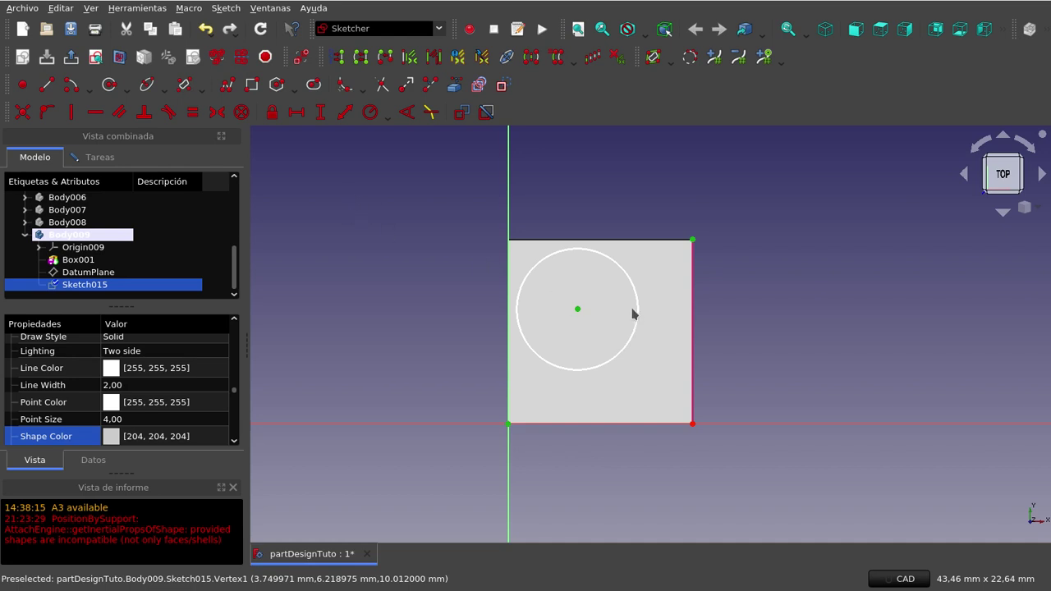
{"action": "left_click", "coordinate": [217, 113]}
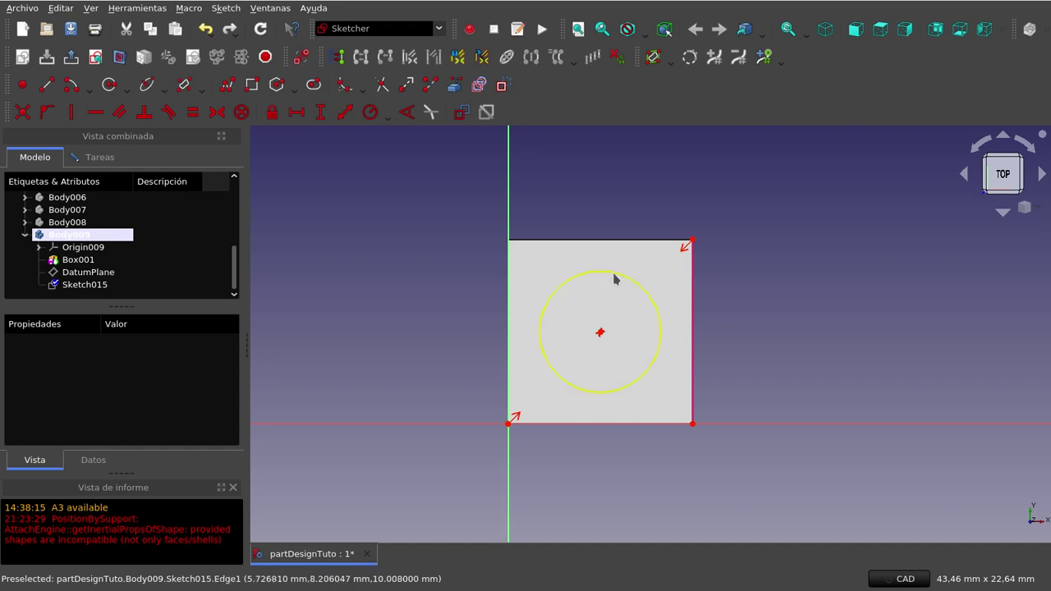
{"action": "mouse_move", "coordinate": [614, 277]}
{"action": "left_mouse_down"}
{"action": "mouse_move", "coordinate": [602, 310]}
{"action": "mouse_move", "coordinate": [648, 267]}
{"action": "left_mouse_up"}
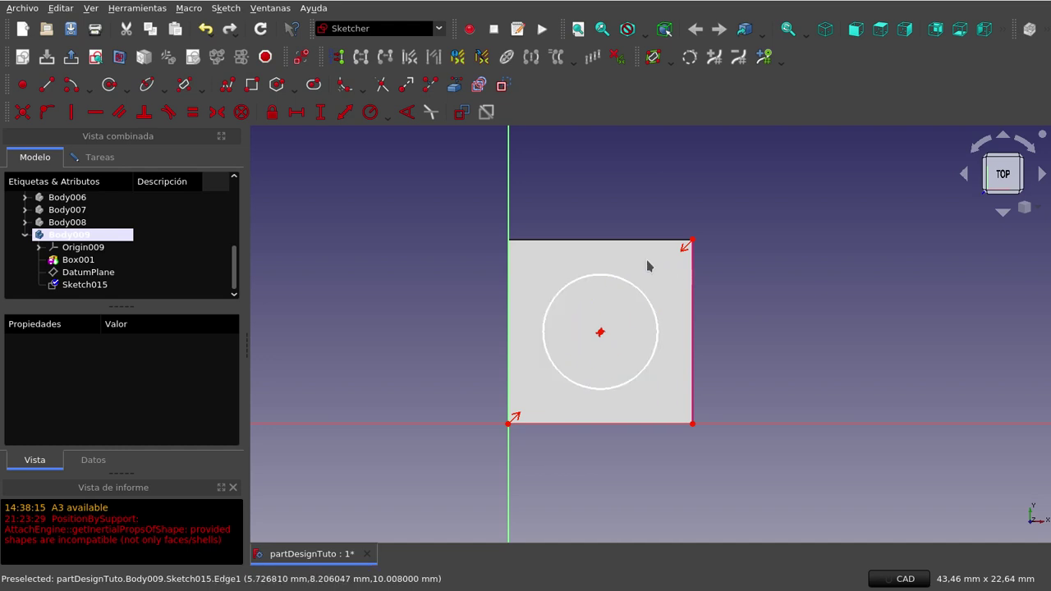
{"action": "left_click", "coordinate": [650, 307]}
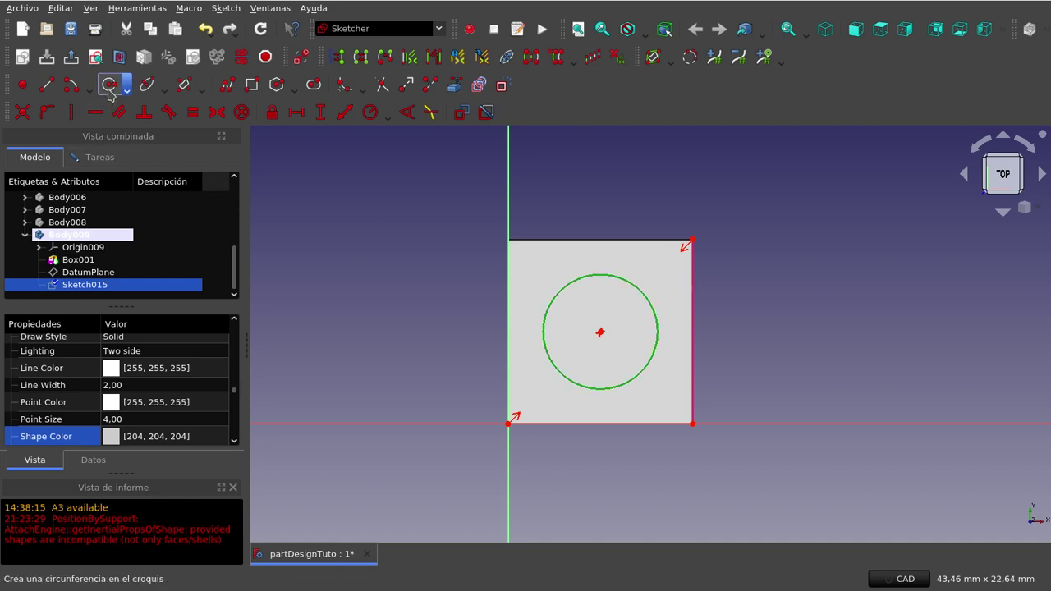
Give the circle a 4 mm radius and confirm the solver reports it fully constrained.
{"action": "left_click", "coordinate": [371, 113]}
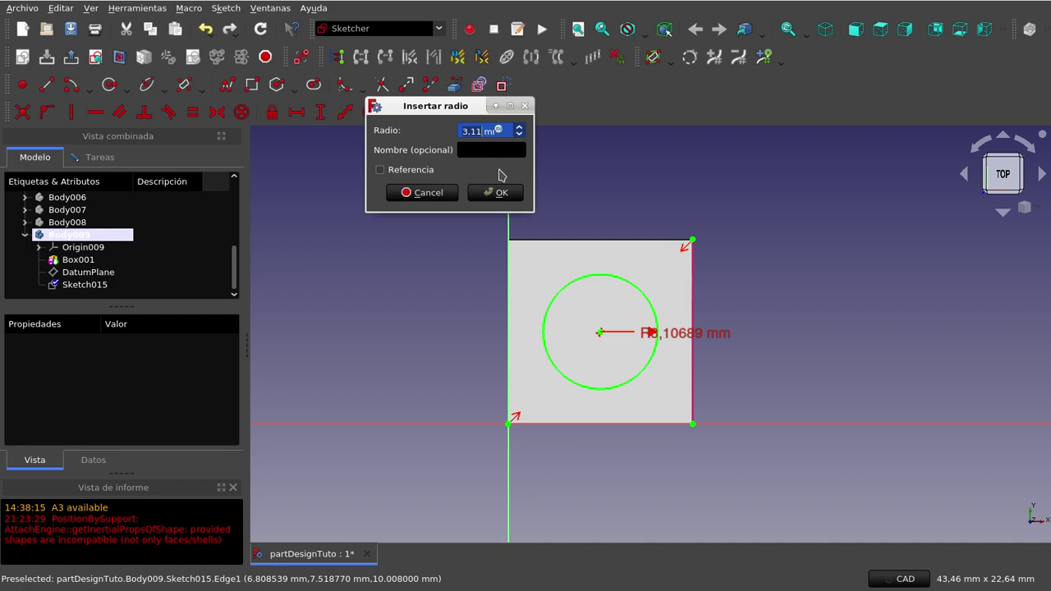
{"action": "type", "text": "4"}
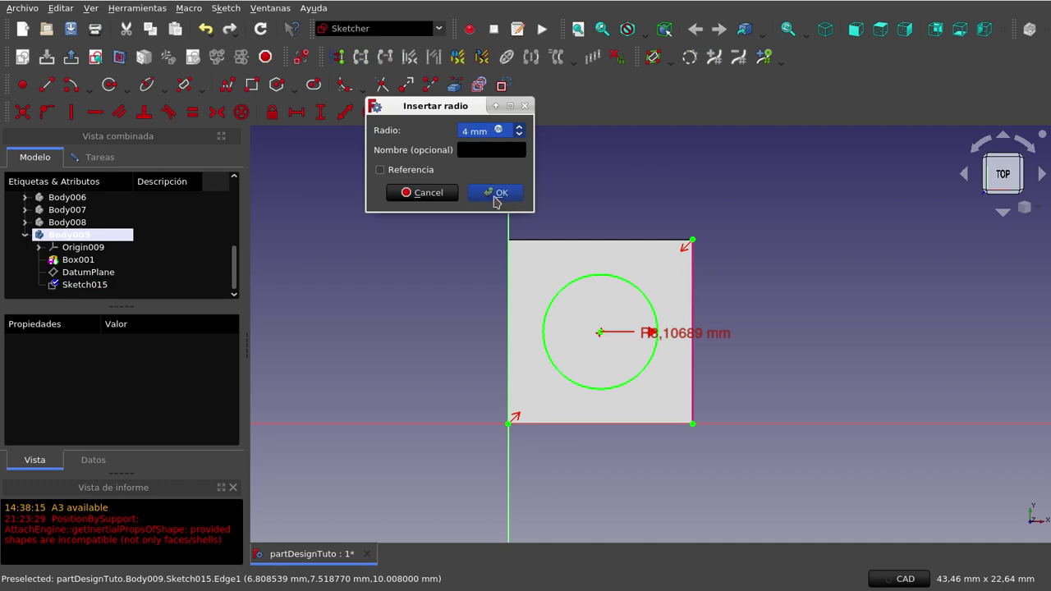
{"action": "left_click", "coordinate": [491, 193]}
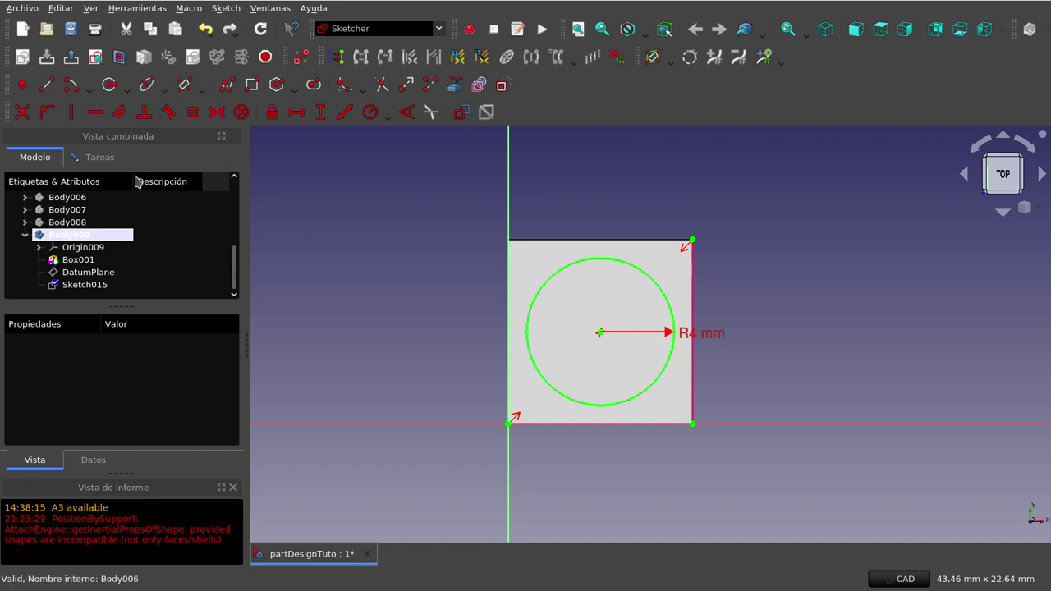
{"action": "left_click", "coordinate": [115, 161]}
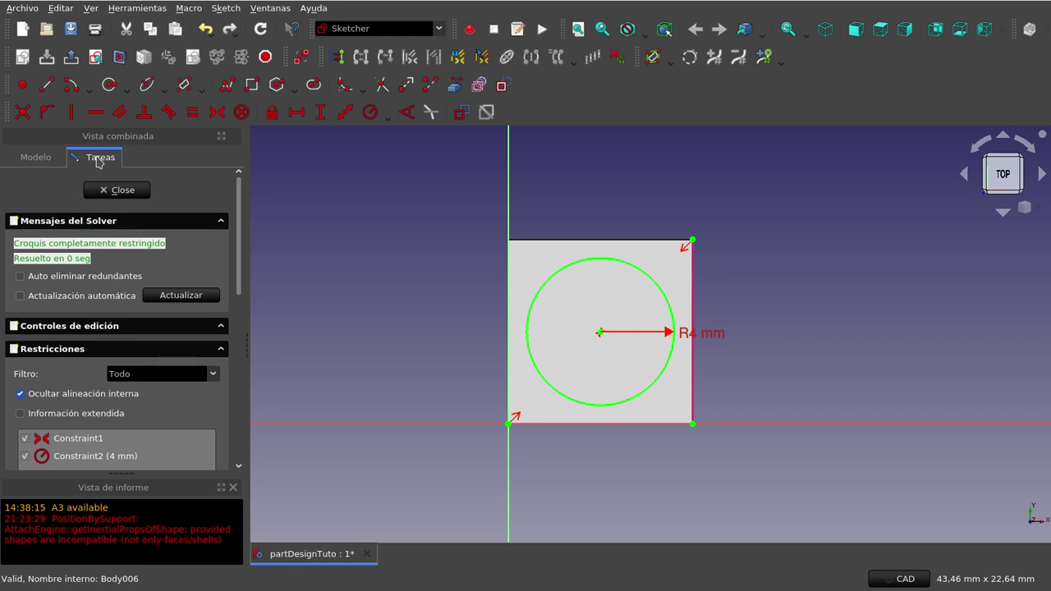
{"action": "mouse_move", "coordinate": [238, 202]}
{"action": "left_mouse_down"}
{"action": "mouse_move", "coordinate": [247, 304]}
{"action": "mouse_move", "coordinate": [243, 200]}
{"action": "left_mouse_up"}
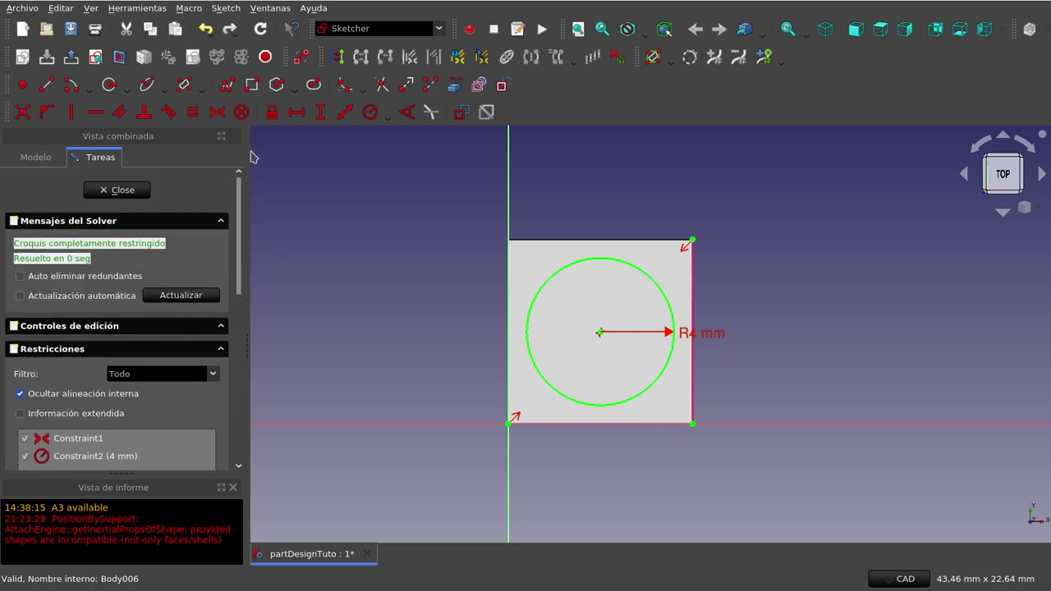
Close Sketch015, zoom in on the cube, and select Sketch015 in the tree.
{"action": "left_click", "coordinate": [115, 192]}
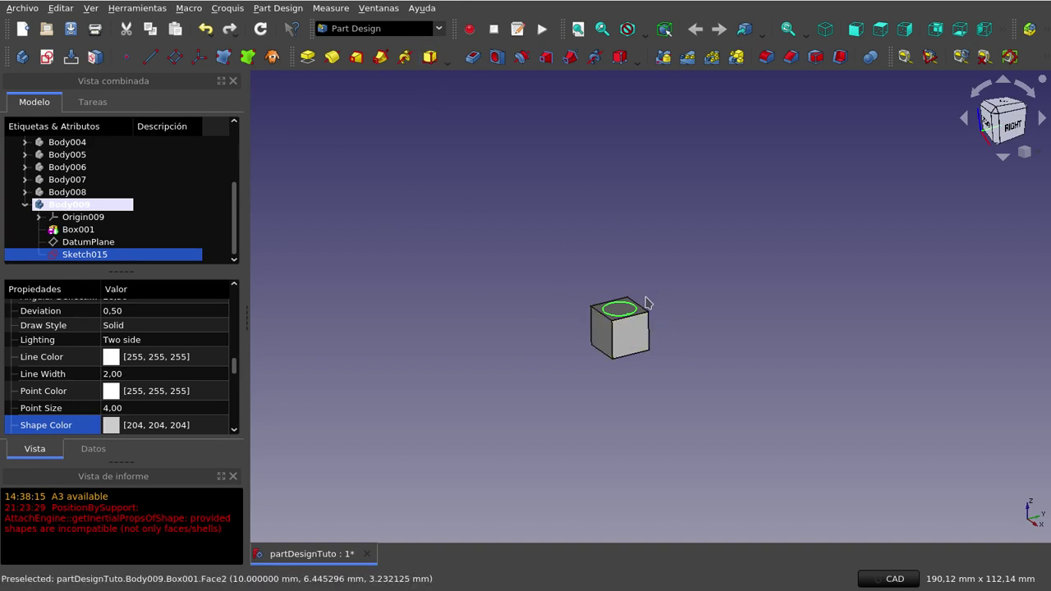
{"action": "scroll", "coordinate": [649, 302], "scroll_direction": "up", "scroll_amount": 2}
{"action": "scroll", "coordinate": [649, 303], "scroll_direction": "up", "scroll_amount": 3}
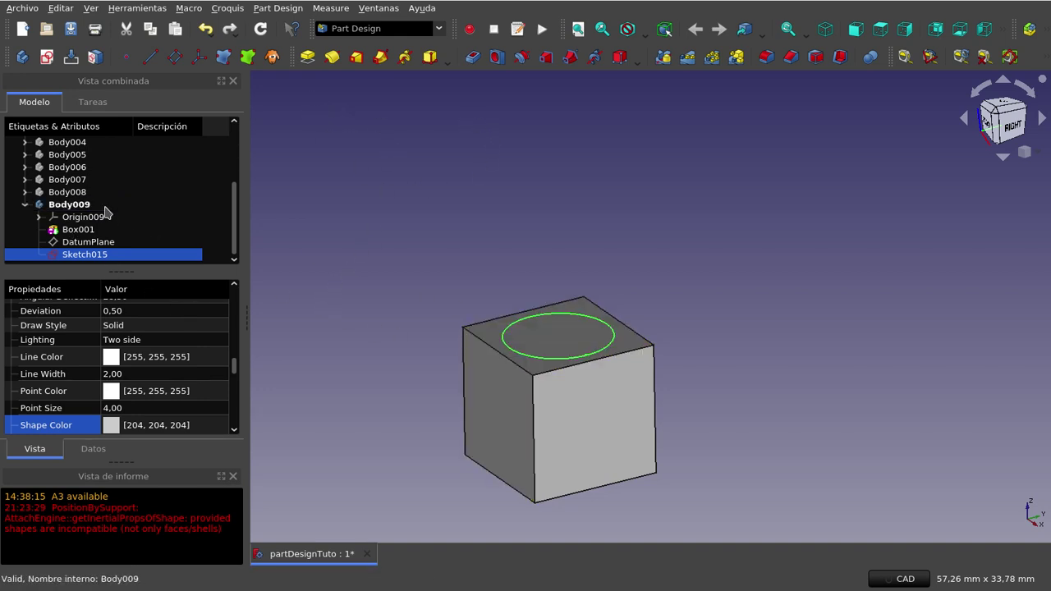
{"action": "left_click", "coordinate": [580, 237]}
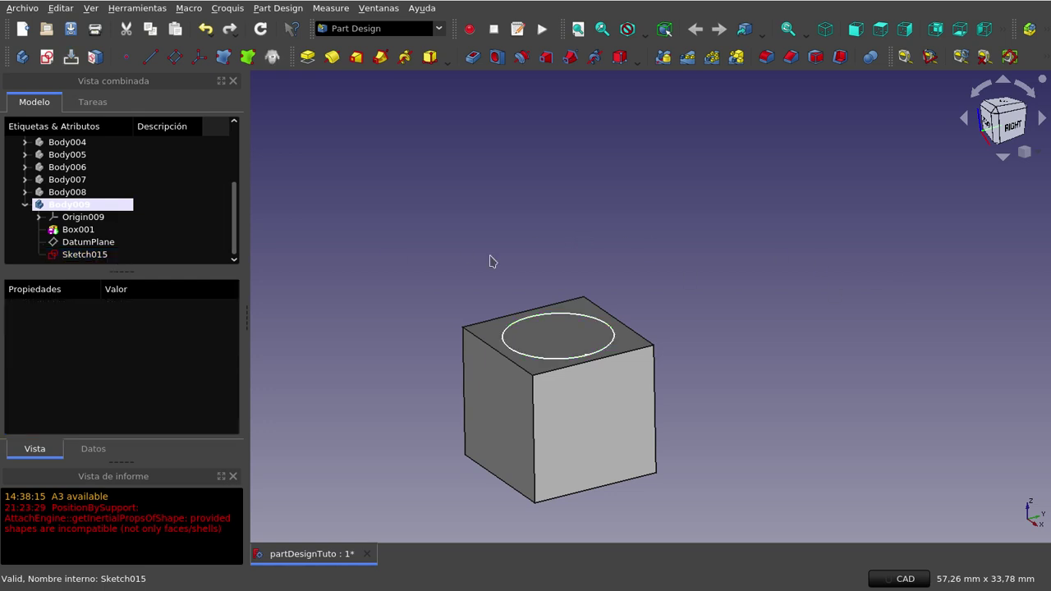
{"action": "left_click", "coordinate": [82, 256]}
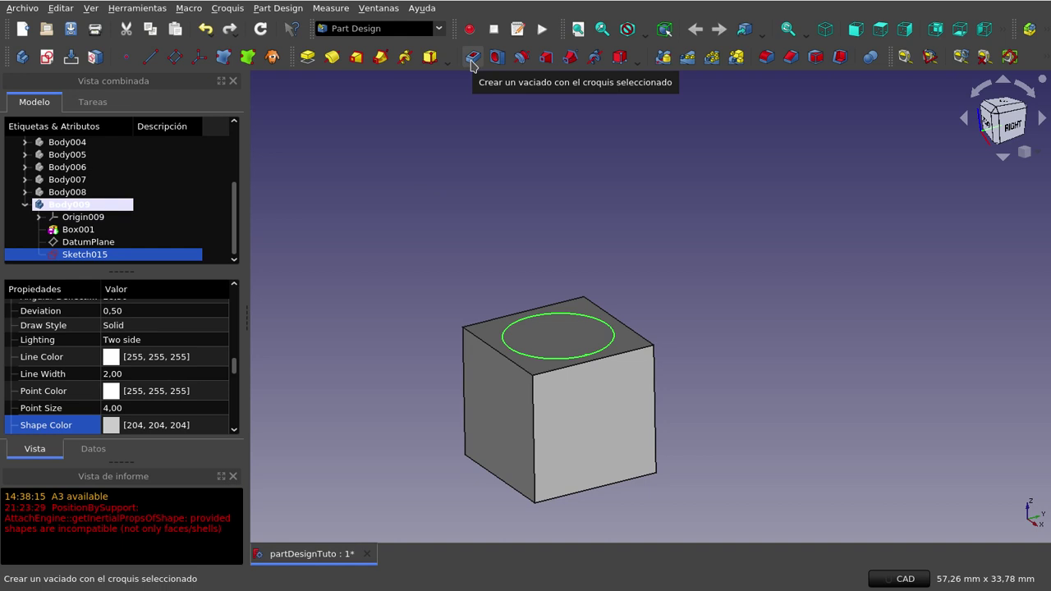
Pocket Sketch015 5.00 mm deep into the cube and orbit to inspect the hole.
{"action": "left_click", "coordinate": [473, 56]}
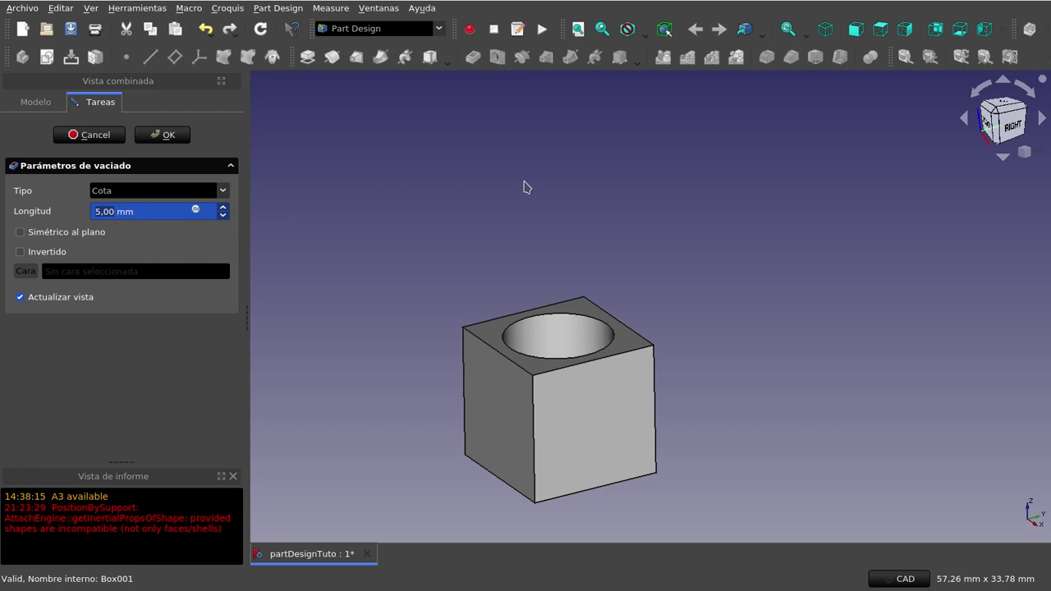
{"action": "middle_click_drag", "start_coordinate": [526, 186], "coordinate": [537, 230]}
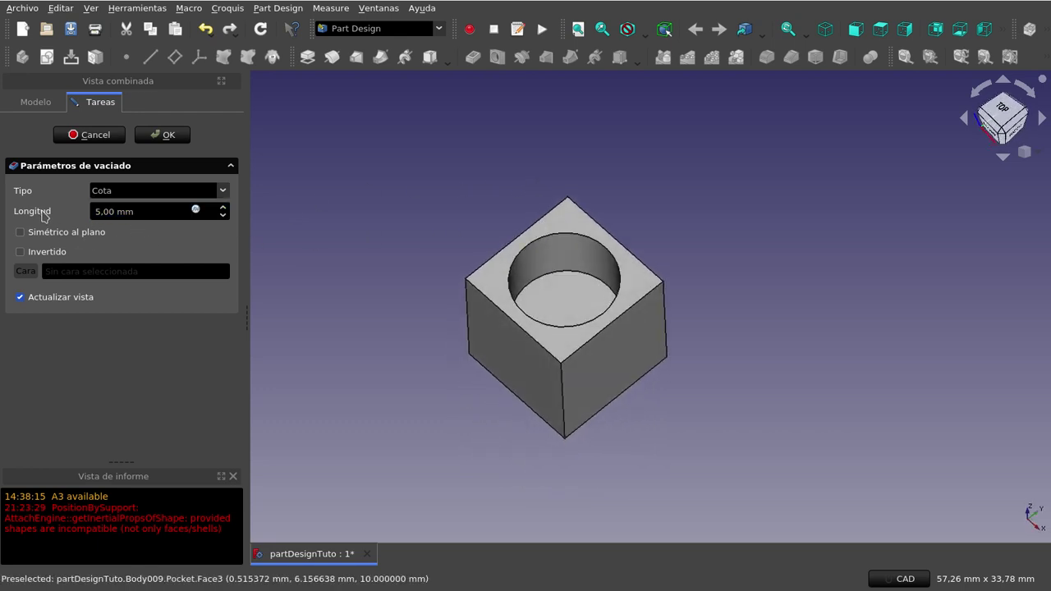